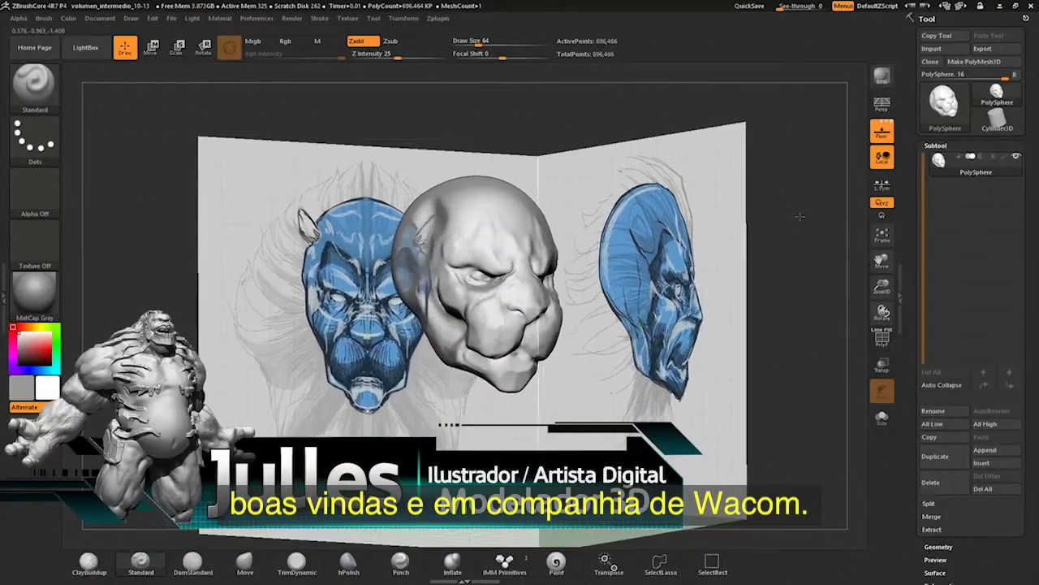
Step: In the Draw palette, load the mane front drawing as the Front-Back reference and open the Left-Right plane settings
{"action": "left_click", "coordinate": [131, 18]}
{"action": "left_click", "coordinate": [159, 286]}
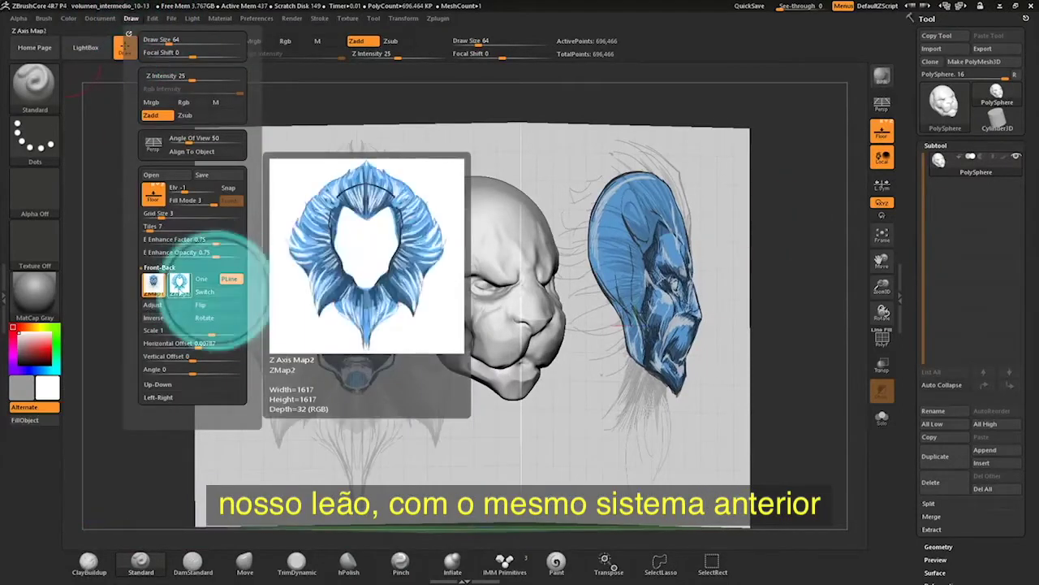
{"action": "left_click", "coordinate": [165, 397]}
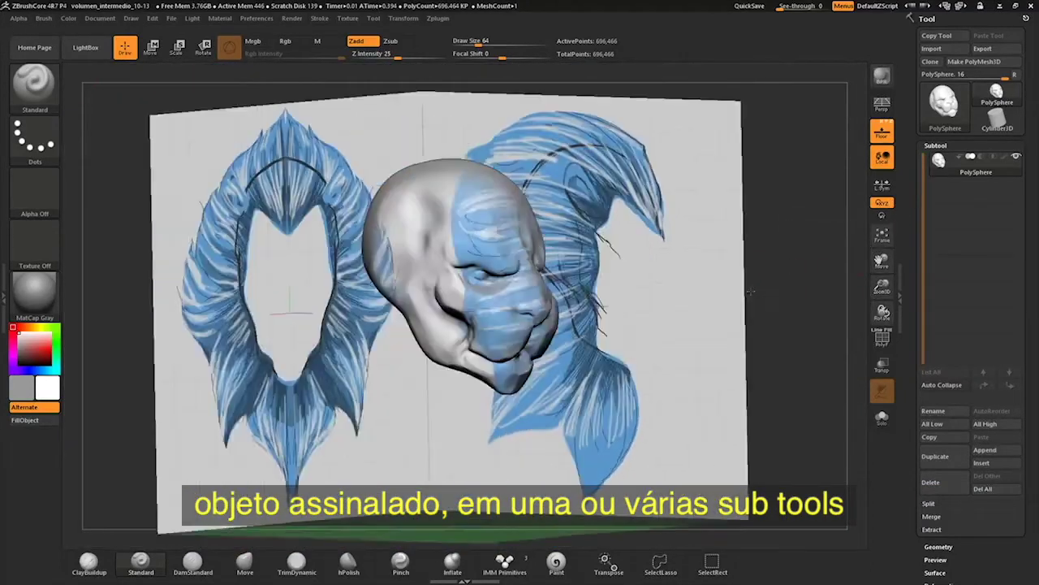
Step: Turn to a front view and append a Sphere3D primitive as a new subtool
{"action": "mouse_move", "coordinate": [793, 265]}
{"action": "left_mouse_down"}
{"action": "mouse_move", "coordinate": [747, 290]}
{"action": "mouse_move", "coordinate": [796, 245]}
{"action": "left_mouse_up"}
{"action": "left_click", "coordinate": [985, 449]}
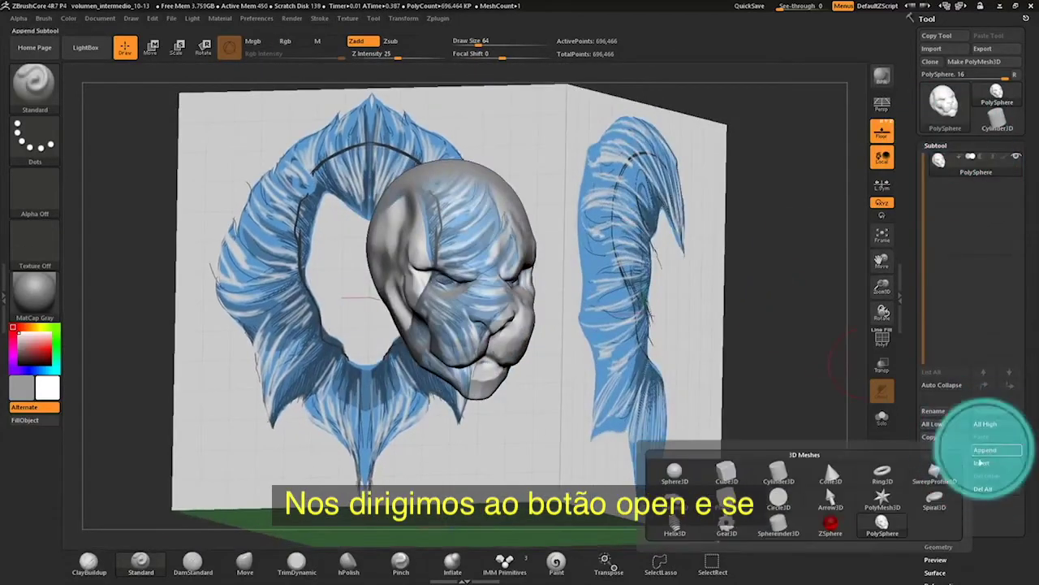
{"action": "left_click", "coordinate": [674, 475]}
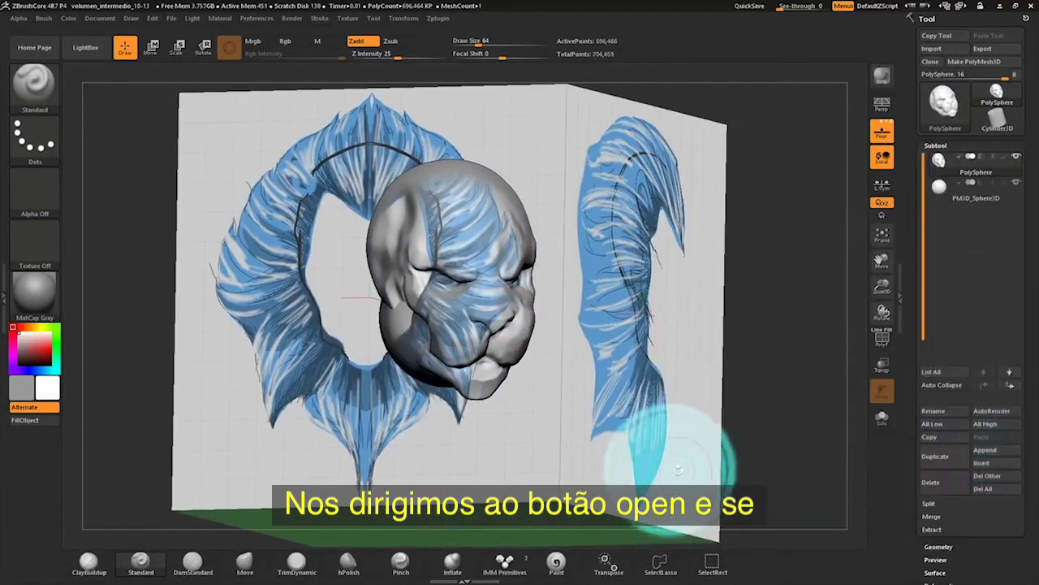
Step: Rename the PM3D_Sphere3D subtool to 'Lion's mane' and rotate back to a front view
{"action": "left_click", "coordinate": [964, 198]}
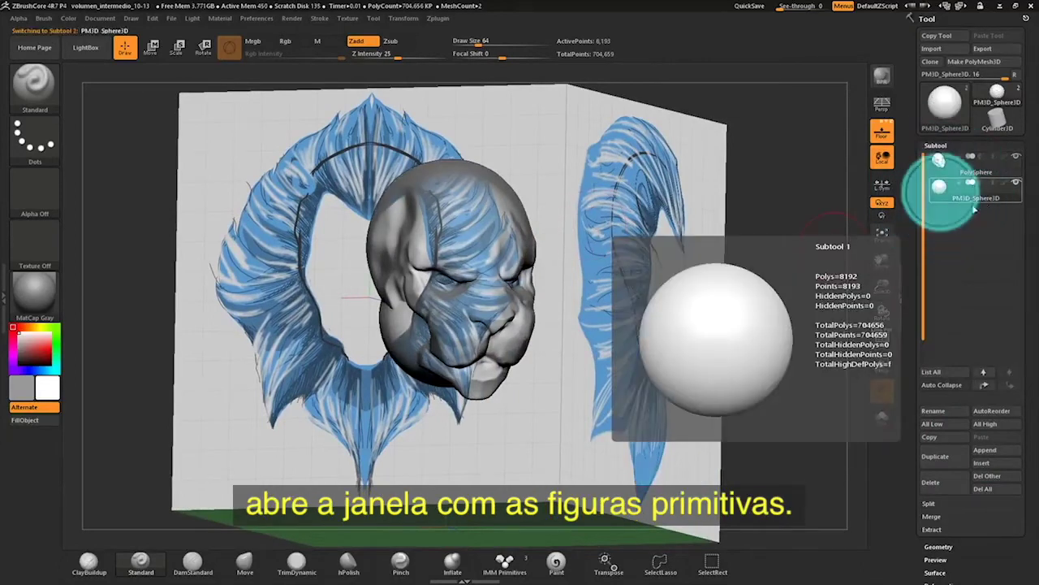
{"action": "left_click", "coordinate": [934, 410]}
{"action": "type", "text": "lion's mane"}
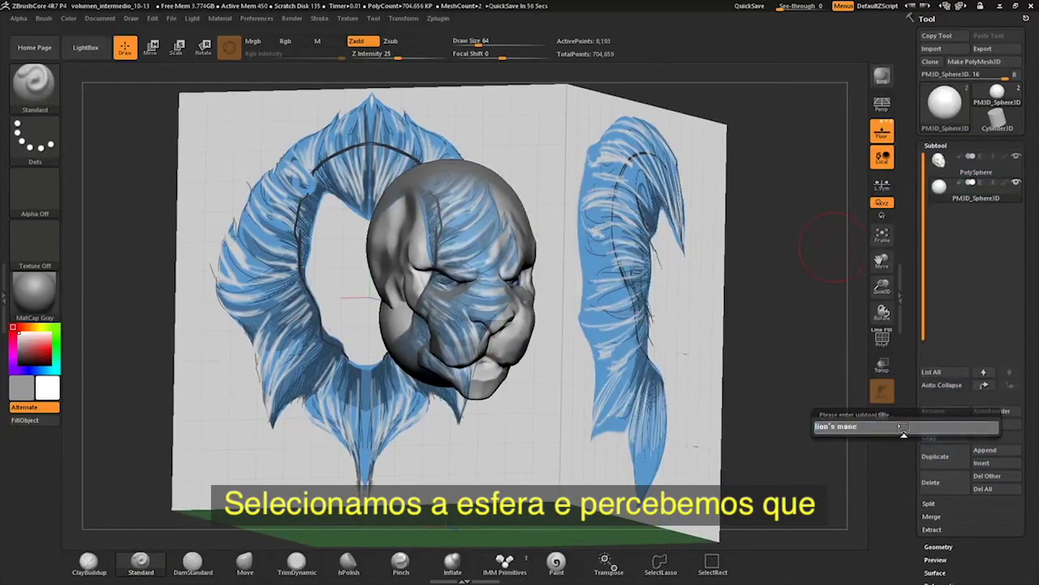
{"action": "key", "text": "Return"}
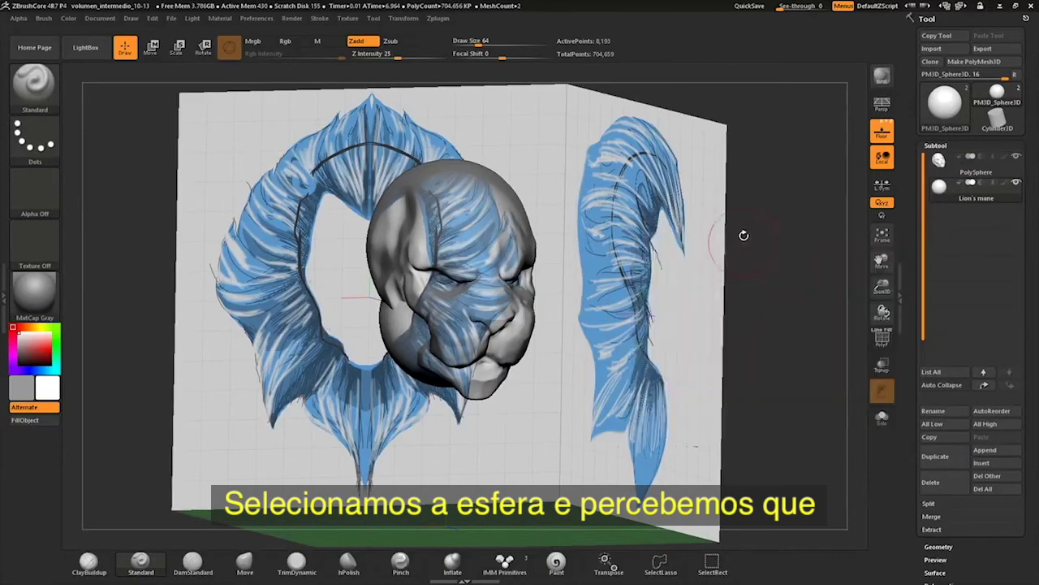
{"action": "mouse_move", "coordinate": [742, 232]}
{"action": "left_mouse_down"}
{"action": "mouse_move", "coordinate": [775, 233]}
{"action": "mouse_move", "coordinate": [757, 234]}
{"action": "left_mouse_up"}
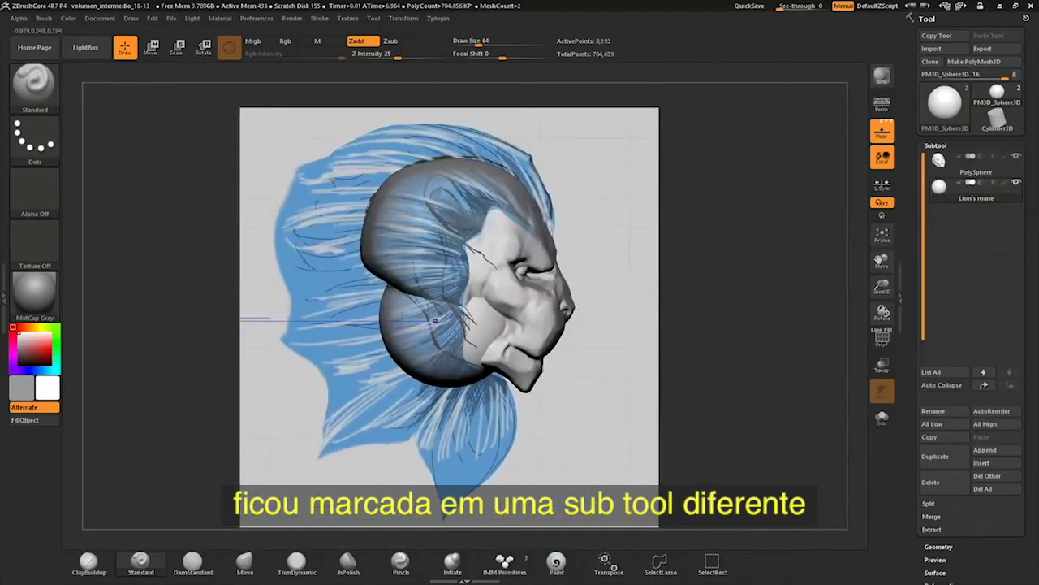
{"action": "left_click_drag", "start_coordinate": [828, 252], "coordinate": [455, 331], "text": "shift"}
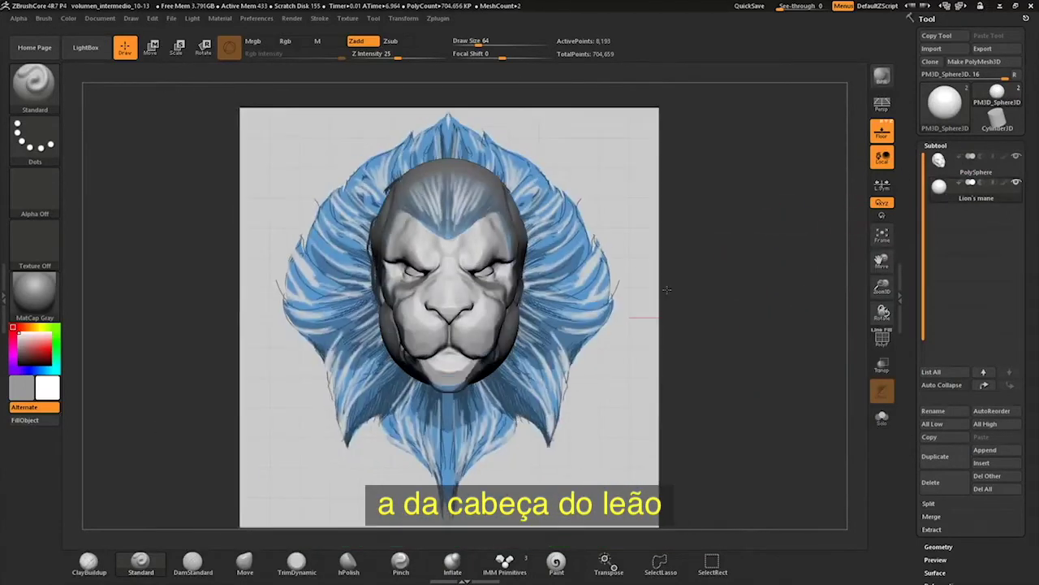
Step: With the Move brush, pull the sphere wide, down into a bib and up over the head, then solo it
{"action": "left_click", "coordinate": [244, 561]}
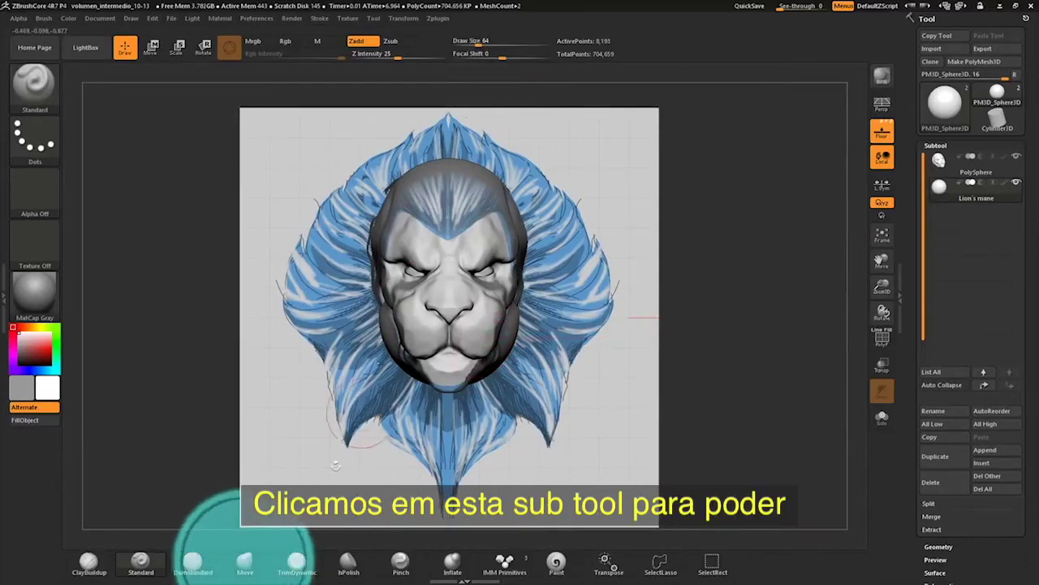
{"action": "left_click_drag", "start_coordinate": [568, 313], "coordinate": [695, 284]}
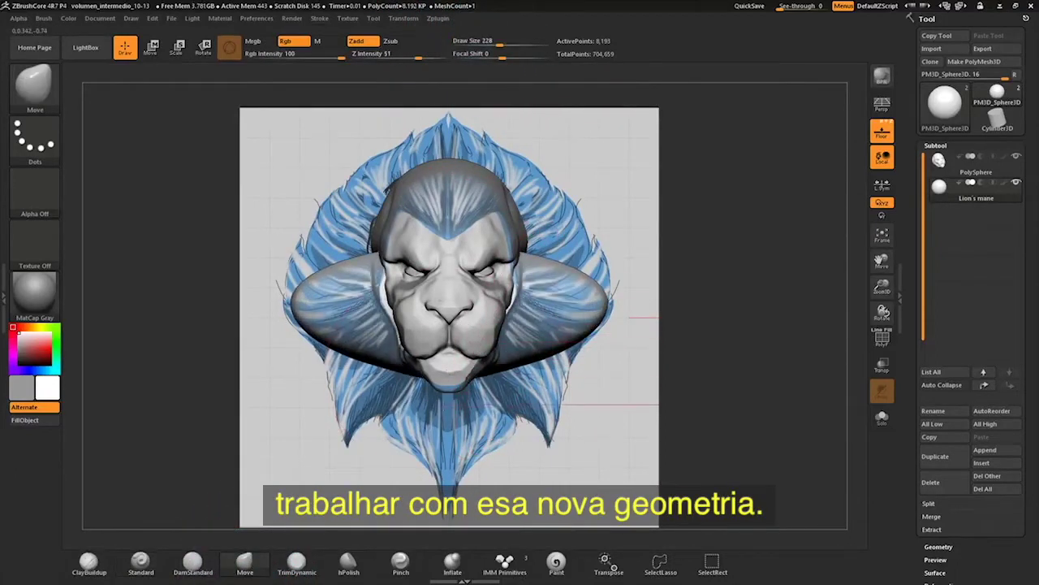
{"action": "left_click_drag", "start_coordinate": [451, 357], "coordinate": [451, 443]}
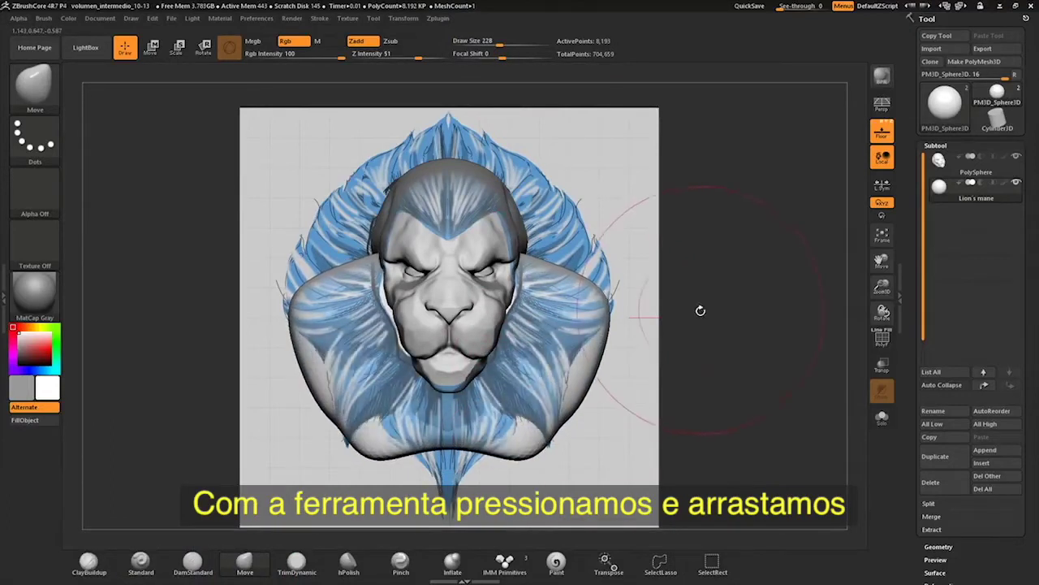
{"action": "left_click_drag", "start_coordinate": [451, 390], "coordinate": [451, 443]}
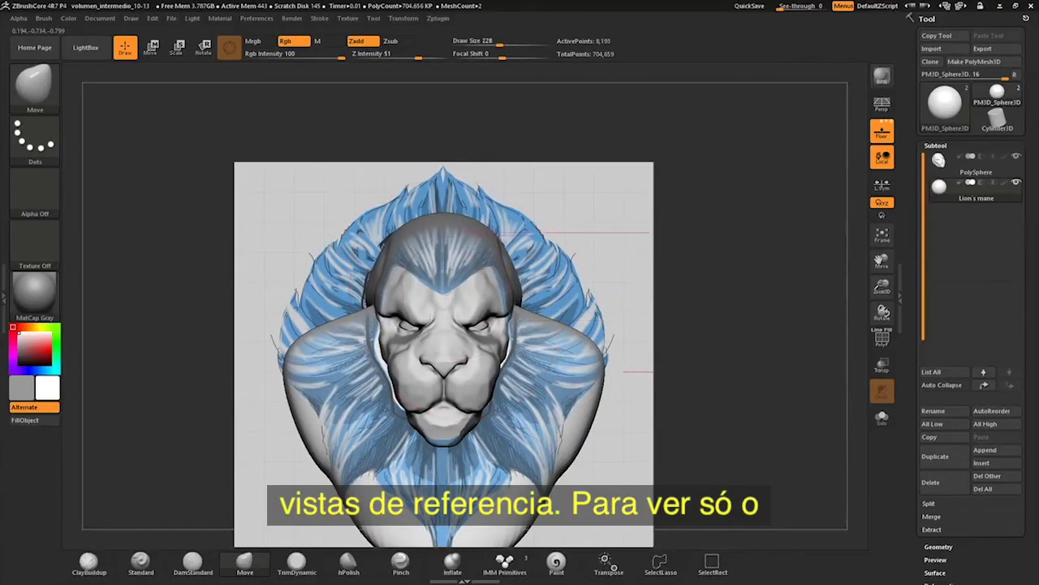
{"action": "left_click_drag", "start_coordinate": [532, 319], "coordinate": [451, 166]}
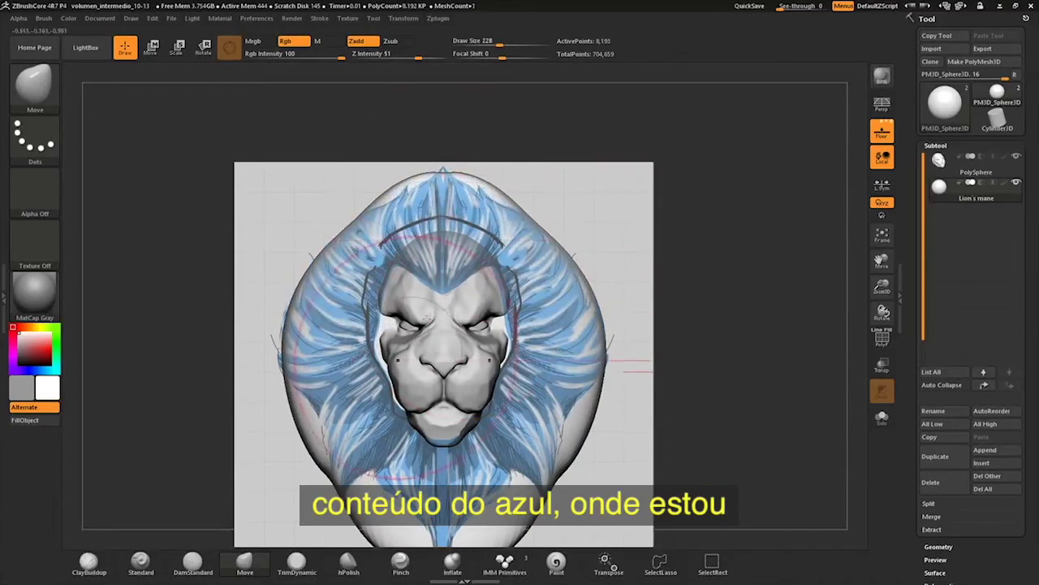
{"action": "left_click", "coordinate": [883, 418]}
Step: In side view, pull the mane's lower and middle parts left and round off its top peaks
{"action": "mouse_move", "coordinate": [771, 366]}
{"action": "left_mouse_down"}
{"action": "mouse_move", "coordinate": [721, 248]}
{"action": "mouse_move", "coordinate": [717, 258]}
{"action": "left_mouse_up"}
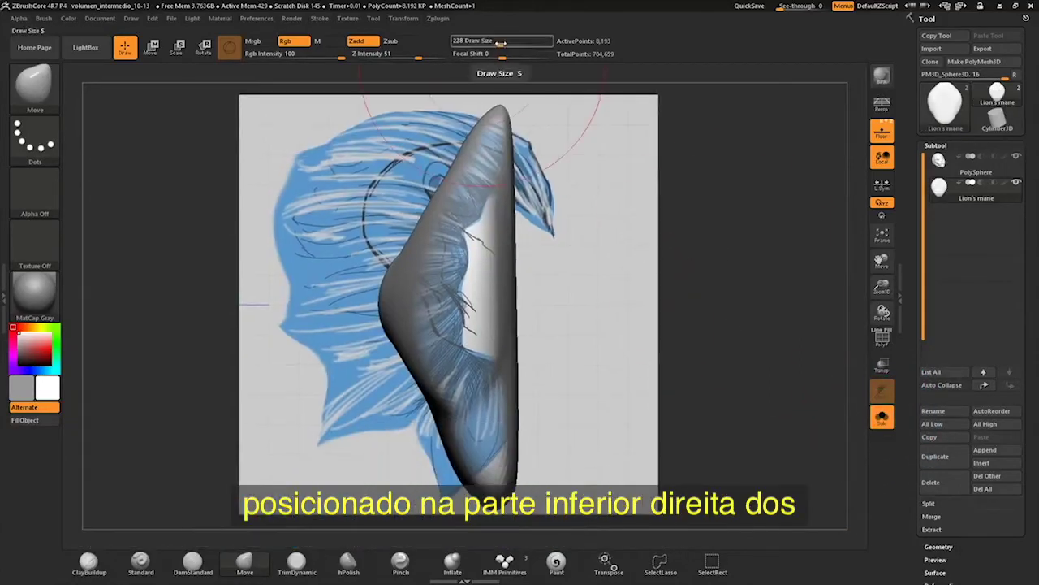
{"action": "left_click_drag", "start_coordinate": [411, 365], "coordinate": [333, 398]}
{"action": "left_click_drag", "start_coordinate": [390, 268], "coordinate": [301, 305]}
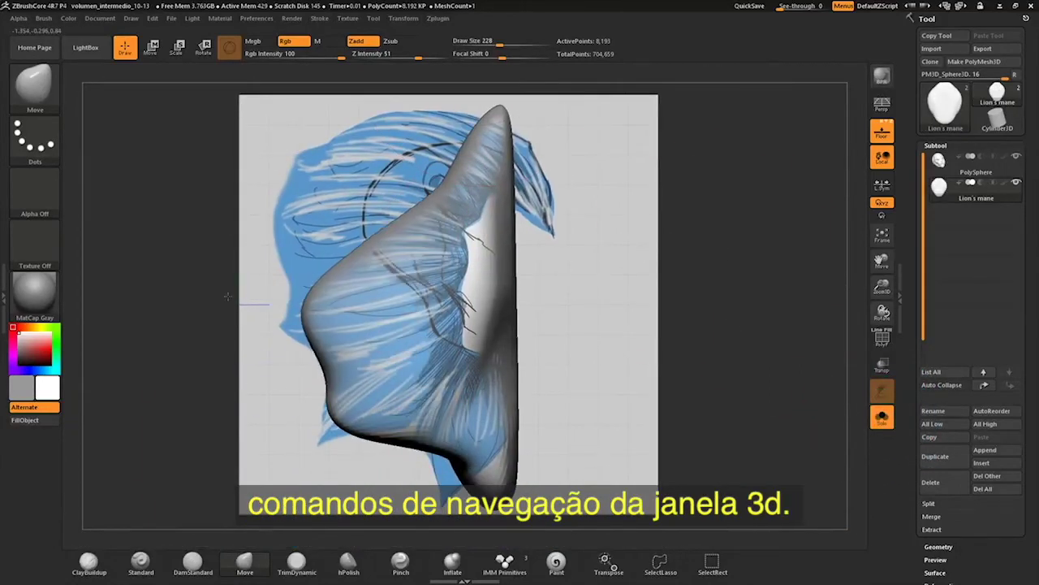
{"action": "left_click_drag", "start_coordinate": [455, 162], "coordinate": [366, 142]}
{"action": "left_click_drag", "start_coordinate": [341, 244], "coordinate": [293, 235]}
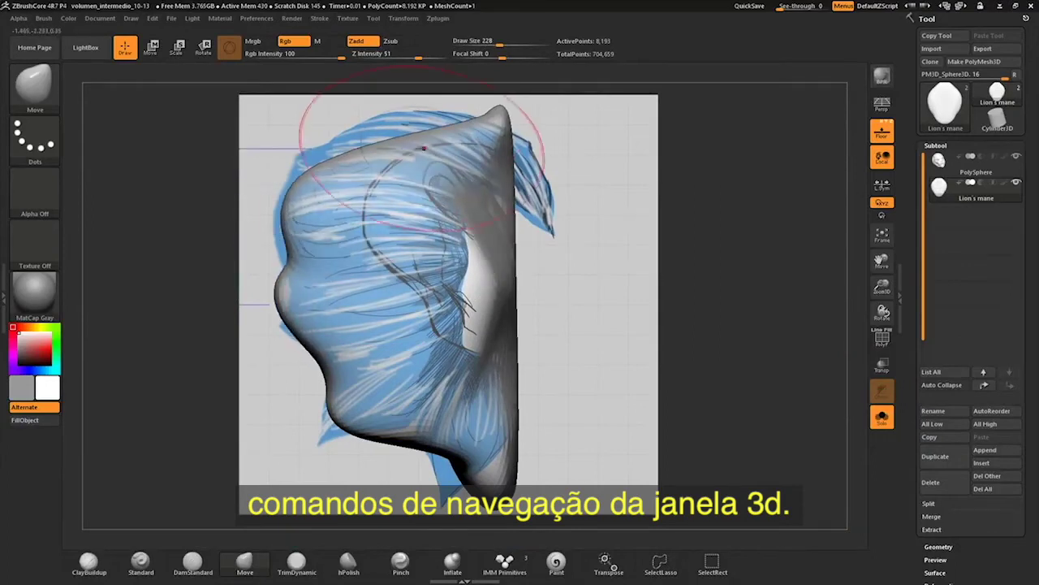
{"action": "left_click_drag", "start_coordinate": [366, 162], "coordinate": [309, 130]}
{"action": "left_click_drag", "start_coordinate": [455, 122], "coordinate": [481, 130]}
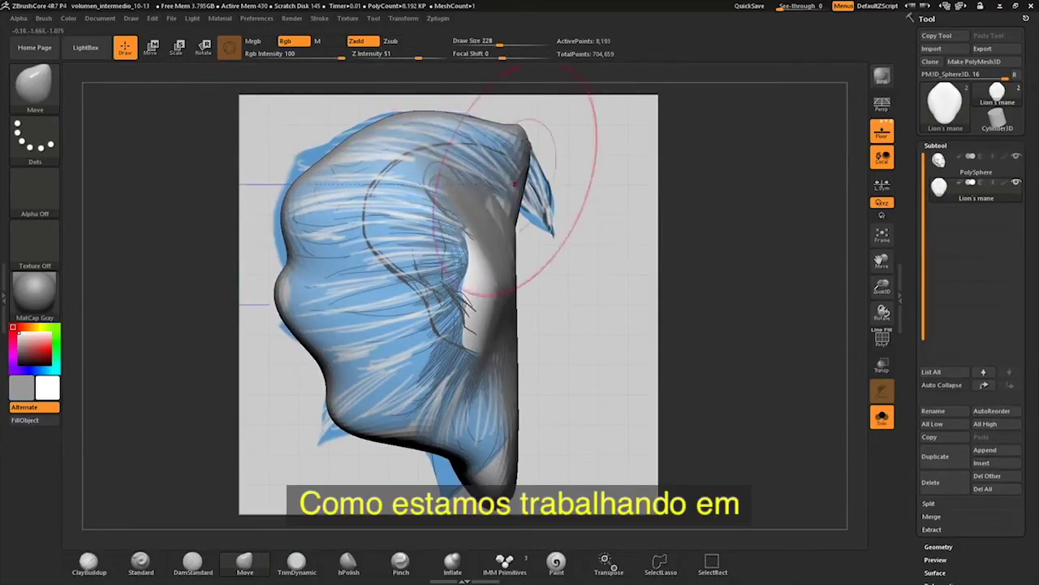
Step: At Draw Size 104 then 197, pull the right flap down and inward and bulge the lower lobe
{"action": "left_click_drag", "start_coordinate": [500, 46], "coordinate": [479, 47]}
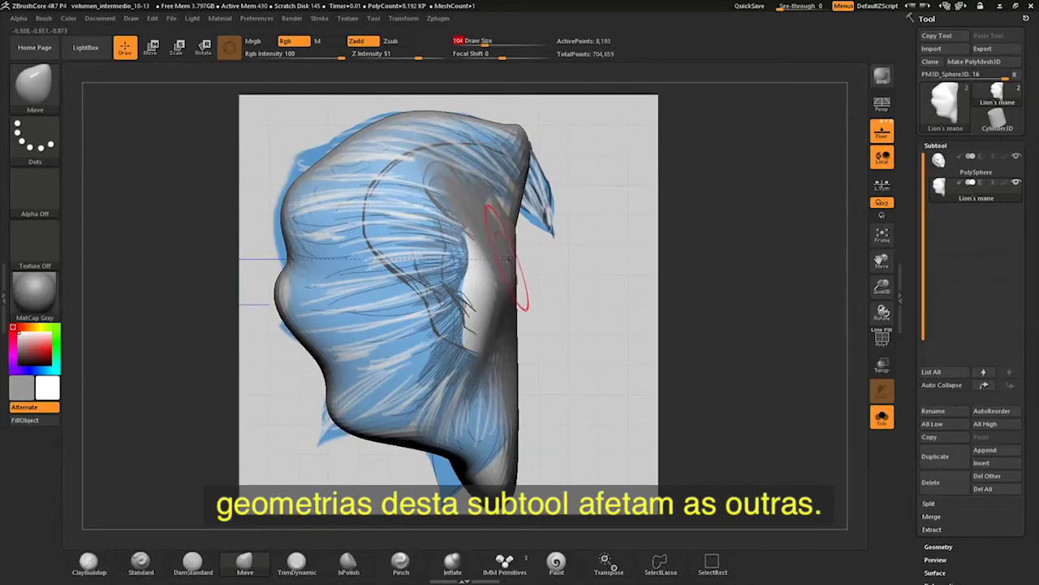
{"action": "left_click_drag", "start_coordinate": [534, 177], "coordinate": [554, 237]}
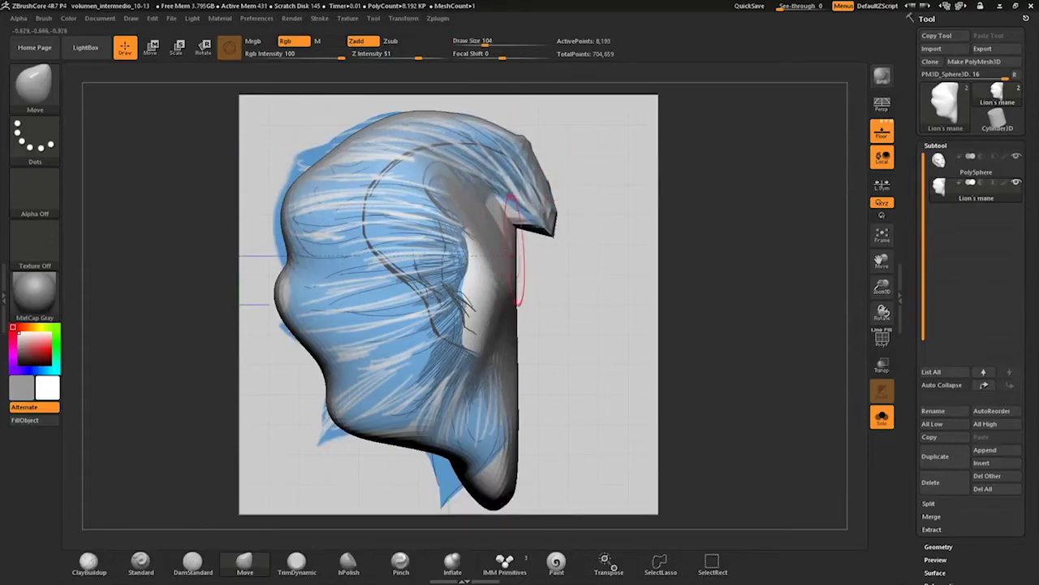
{"action": "left_click_drag", "start_coordinate": [527, 275], "coordinate": [499, 300], "text": "shift"}
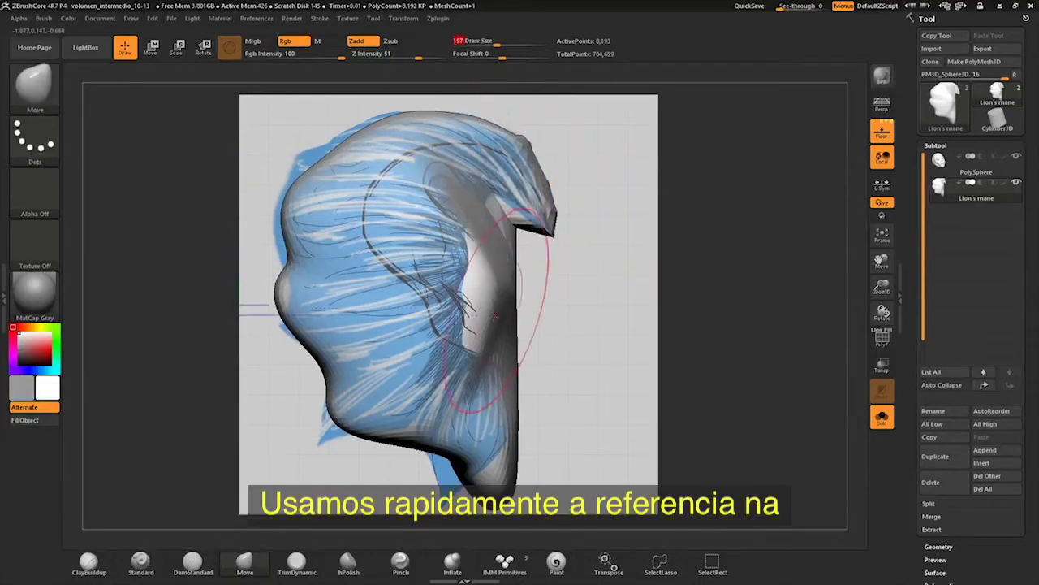
{"action": "left_click_drag", "start_coordinate": [506, 220], "coordinate": [487, 248]}
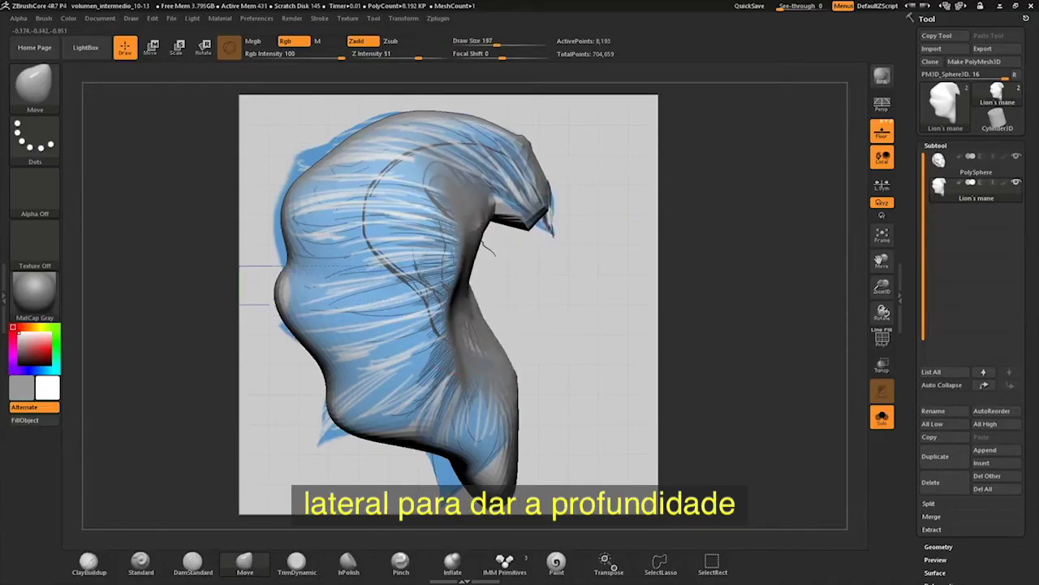
{"action": "left_click_drag", "start_coordinate": [485, 481], "coordinate": [505, 455]}
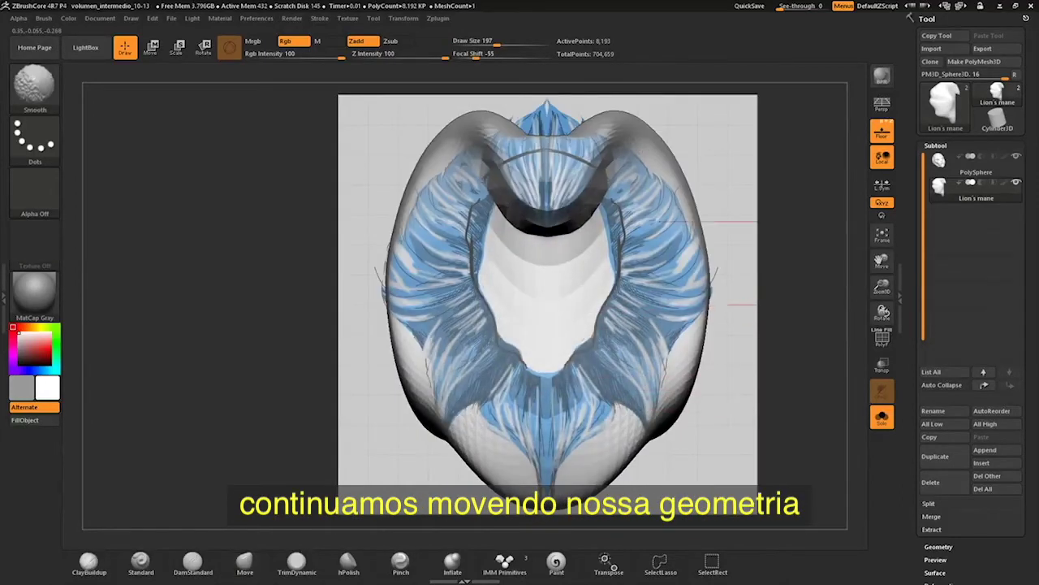
Step: Reshape the mane's top lobes with the Move brush and return to a straight front view
{"action": "left_click_drag", "start_coordinate": [458, 125], "coordinate": [504, 138]}
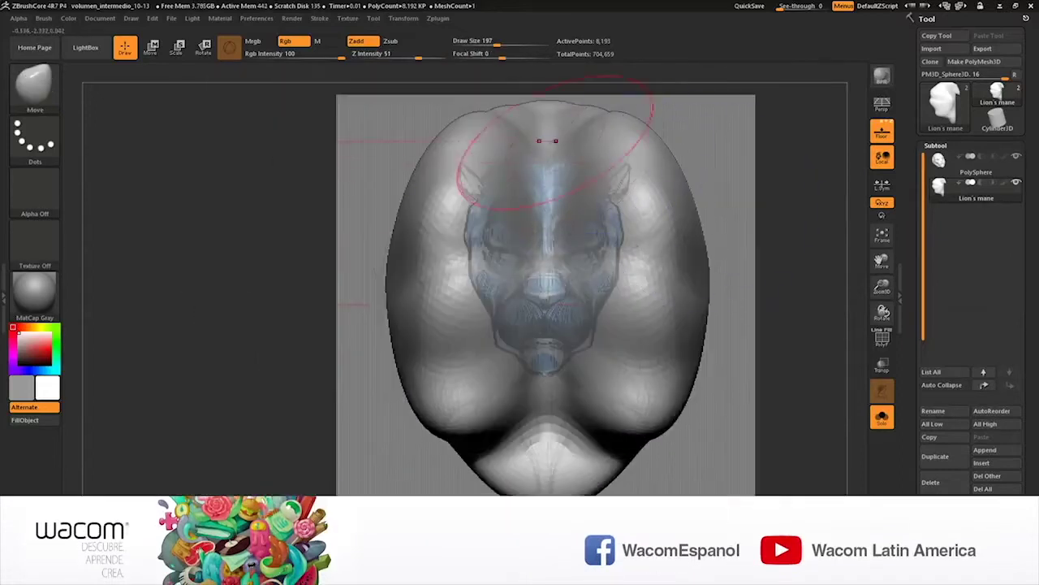
{"action": "left_click_drag", "start_coordinate": [243, 285], "coordinate": [422, 284]}
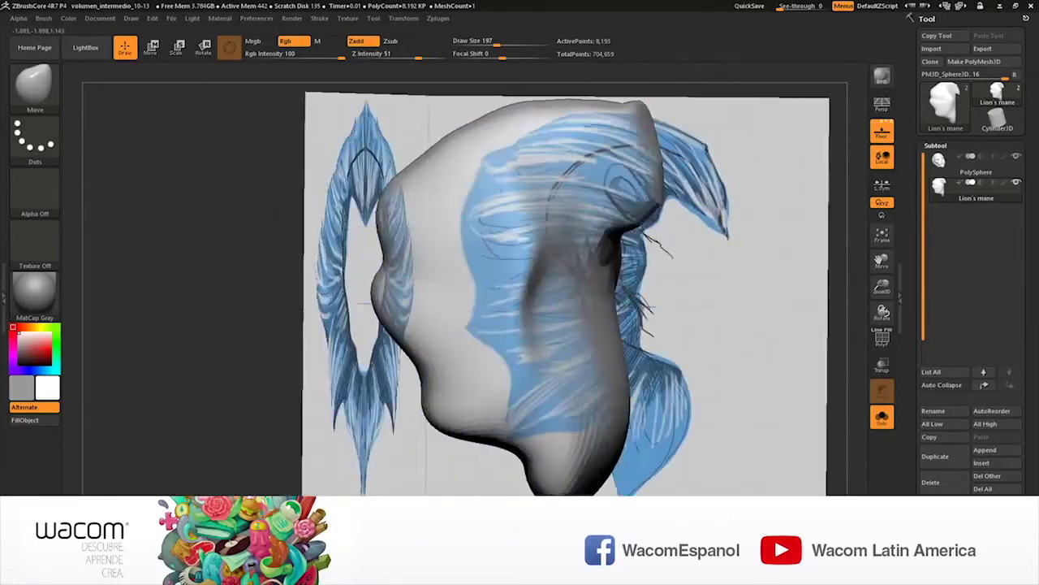
{"action": "left_click_drag", "start_coordinate": [780, 243], "coordinate": [817, 232]}
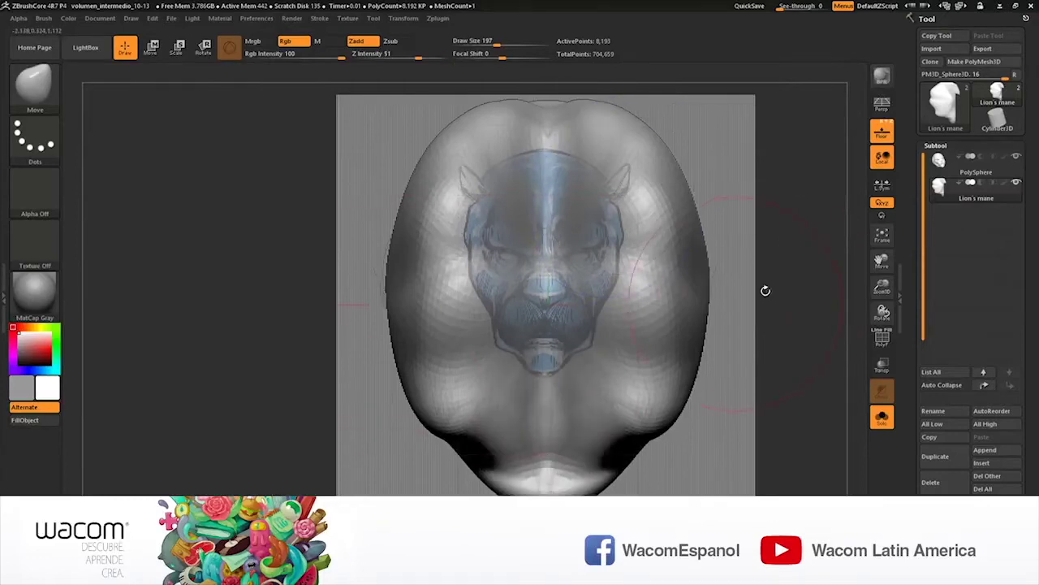
Step: Switch off Floor to hide the reference drawings and inspect the mane from three-quarter and top-down views
{"action": "left_click_drag", "start_coordinate": [766, 291], "coordinate": [745, 278]}
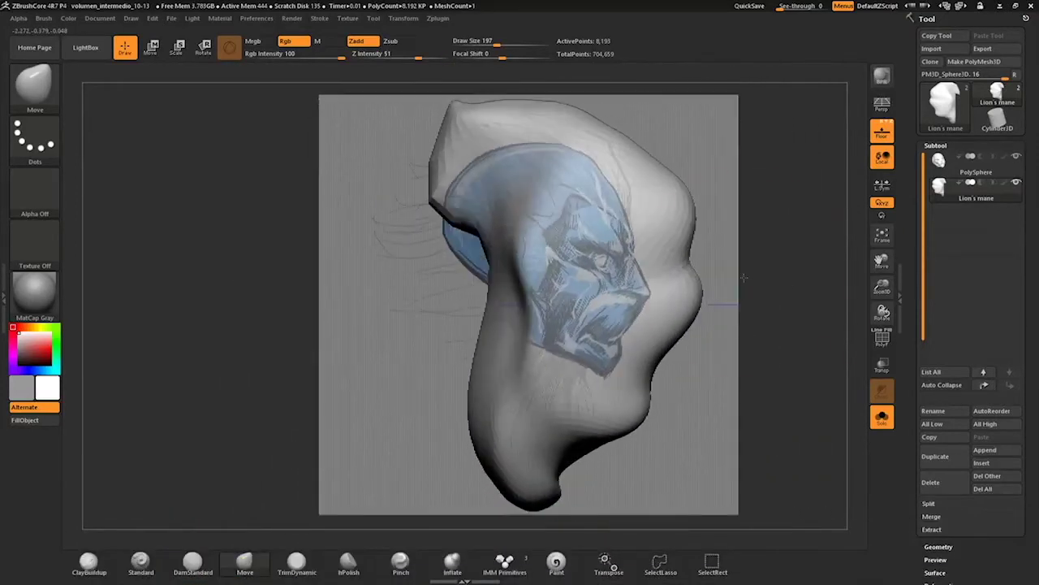
{"action": "mouse_move", "coordinate": [773, 244]}
{"action": "left_mouse_down"}
{"action": "mouse_move", "coordinate": [749, 307]}
{"action": "mouse_move", "coordinate": [771, 284]}
{"action": "left_mouse_up"}
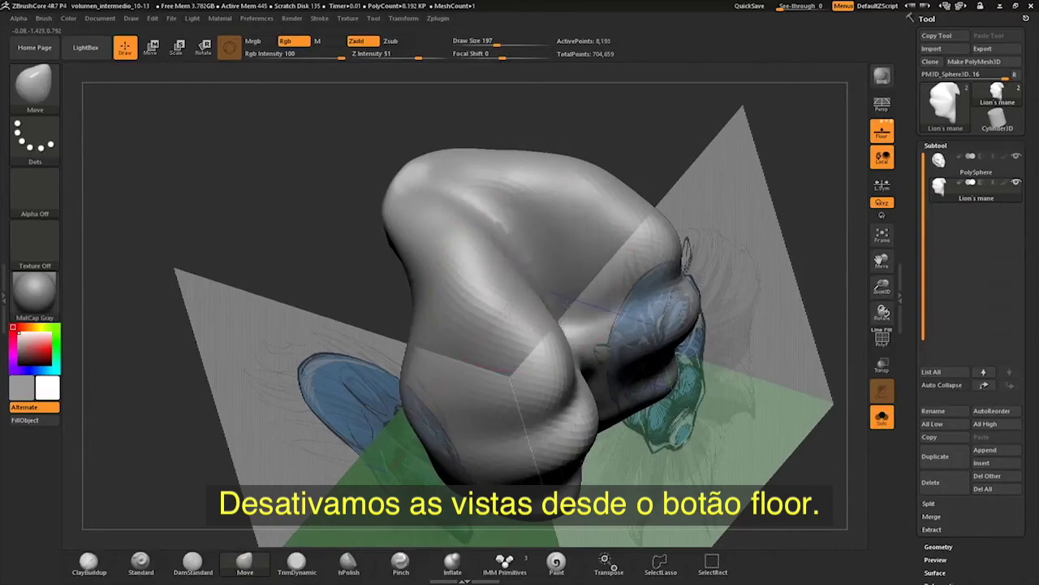
{"action": "left_click", "coordinate": [881, 130]}
{"action": "mouse_move", "coordinate": [821, 341]}
{"action": "left_mouse_down"}
{"action": "mouse_move", "coordinate": [758, 362]}
{"action": "mouse_move", "coordinate": [742, 316]}
{"action": "mouse_move", "coordinate": [605, 438]}
{"action": "left_mouse_up"}
{"action": "mouse_move", "coordinate": [588, 370]}
{"action": "left_mouse_down"}
{"action": "mouse_move", "coordinate": [739, 316]}
{"action": "mouse_move", "coordinate": [723, 242]}
{"action": "left_mouse_up"}
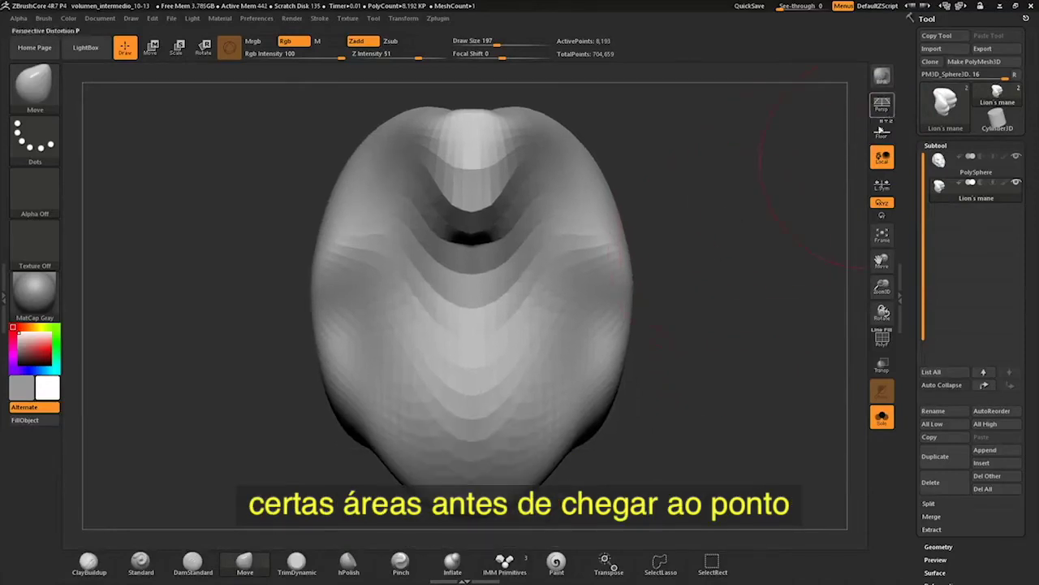
Step: Show the reference planes again and prepare Shift-smoothing at Draw Size 98, then 124, in front view
{"action": "left_click", "coordinate": [881, 128]}
{"action": "left_click_drag", "start_coordinate": [497, 42], "coordinate": [483, 41]}
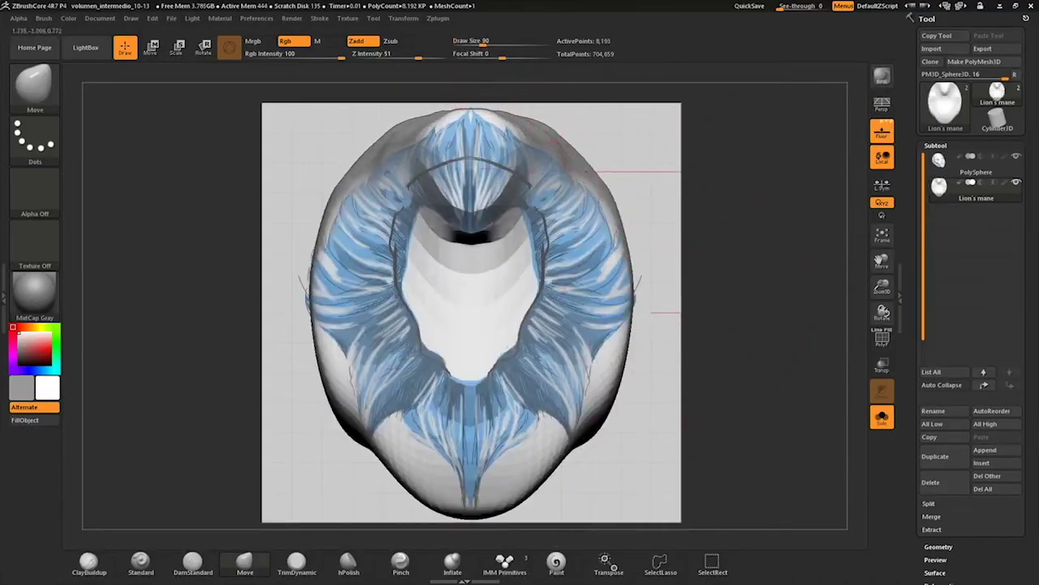
{"action": "left_click_drag", "start_coordinate": [560, 136], "coordinate": [636, 228]}
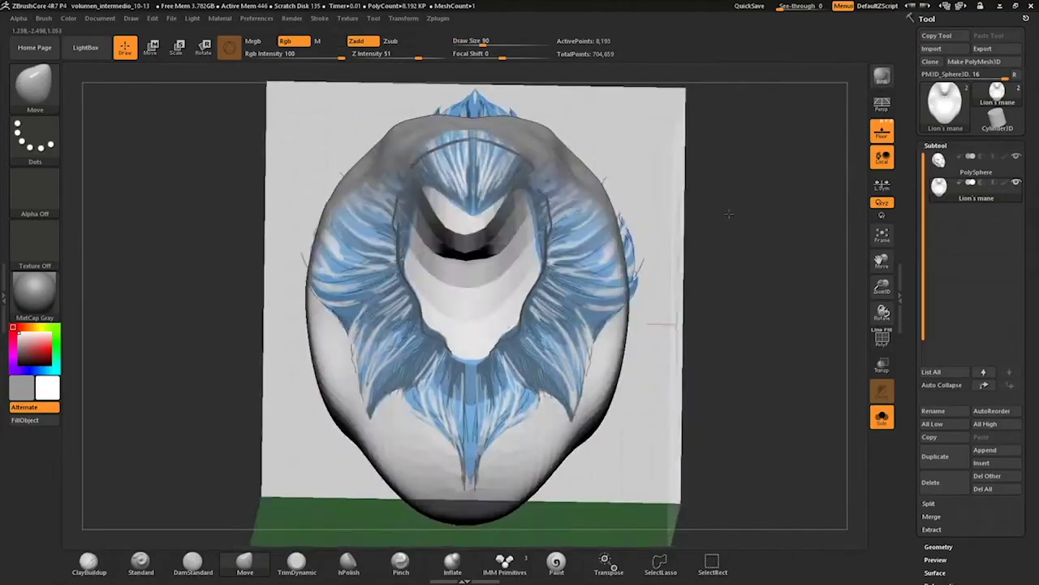
{"action": "key", "text": "shift"}
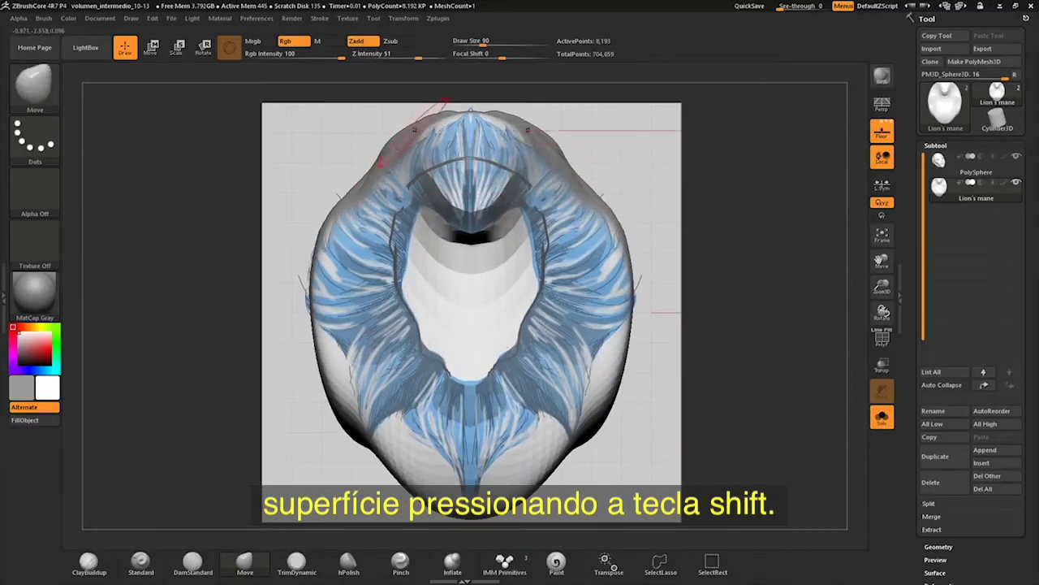
{"action": "key", "text": "bracketright"}
{"action": "left_click_drag", "start_coordinate": [383, 139], "coordinate": [455, 130]}
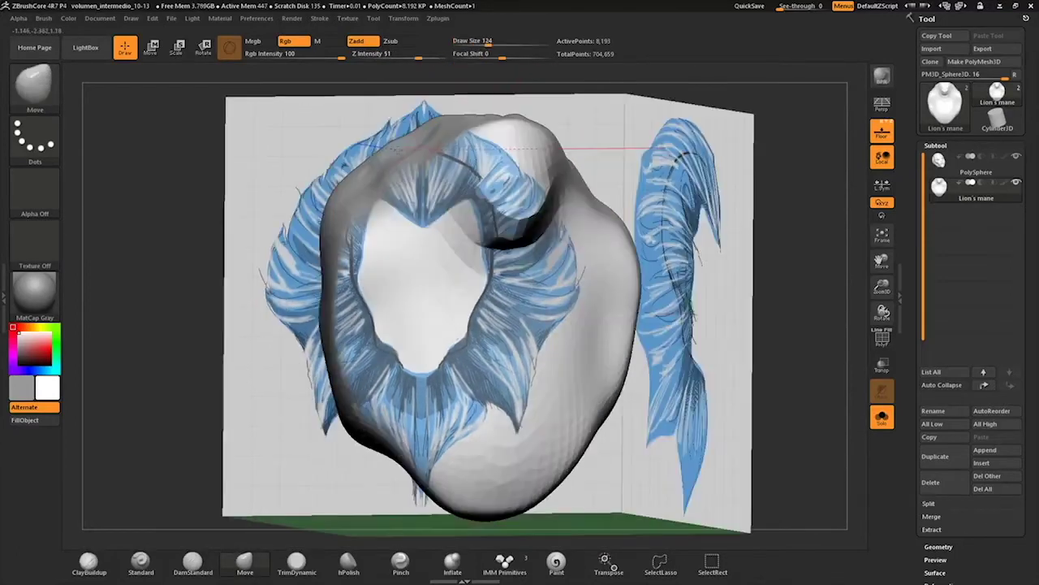
{"action": "left_click_drag", "start_coordinate": [731, 223], "coordinate": [714, 243], "text": "shift"}
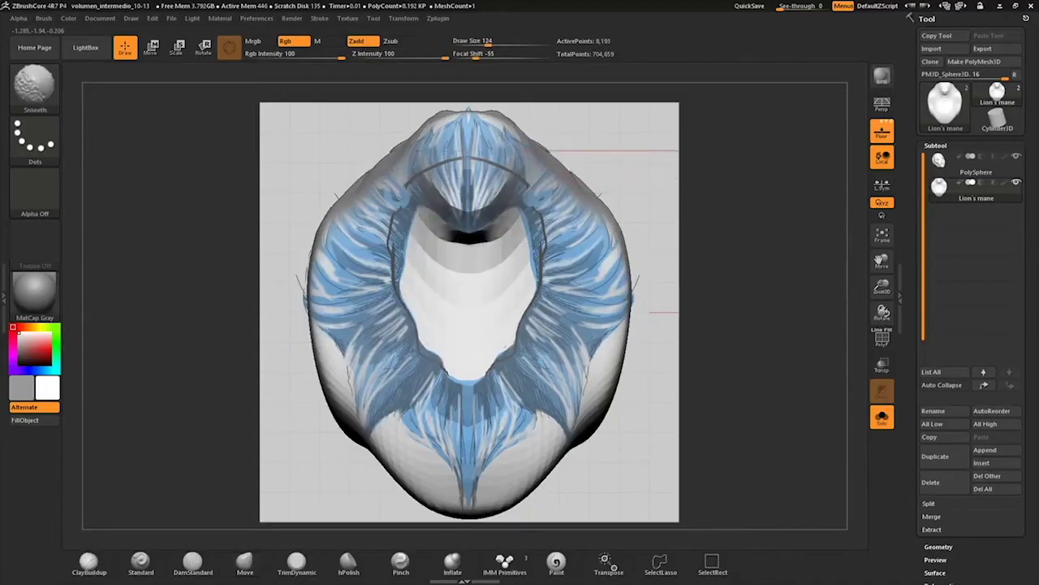
Step: Smooth the creases atop the inner opening and push the mane's lower sides and lower-left edge outward
{"action": "left_click_drag", "start_coordinate": [501, 189], "coordinate": [487, 259], "text": "shift"}
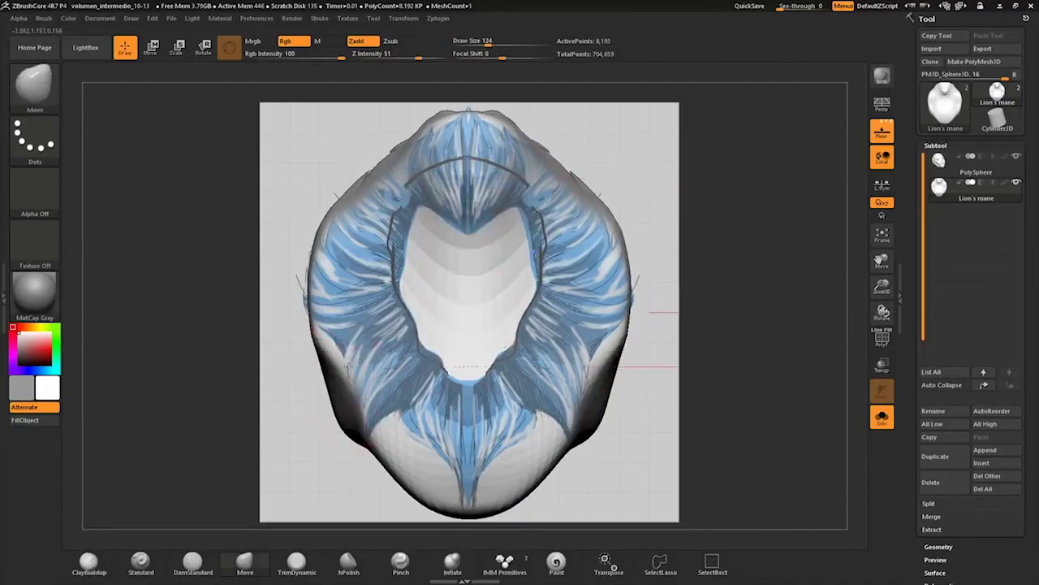
{"action": "left_click_drag", "start_coordinate": [349, 382], "coordinate": [338, 392]}
{"action": "left_click_drag", "start_coordinate": [305, 313], "coordinate": [373, 455]}
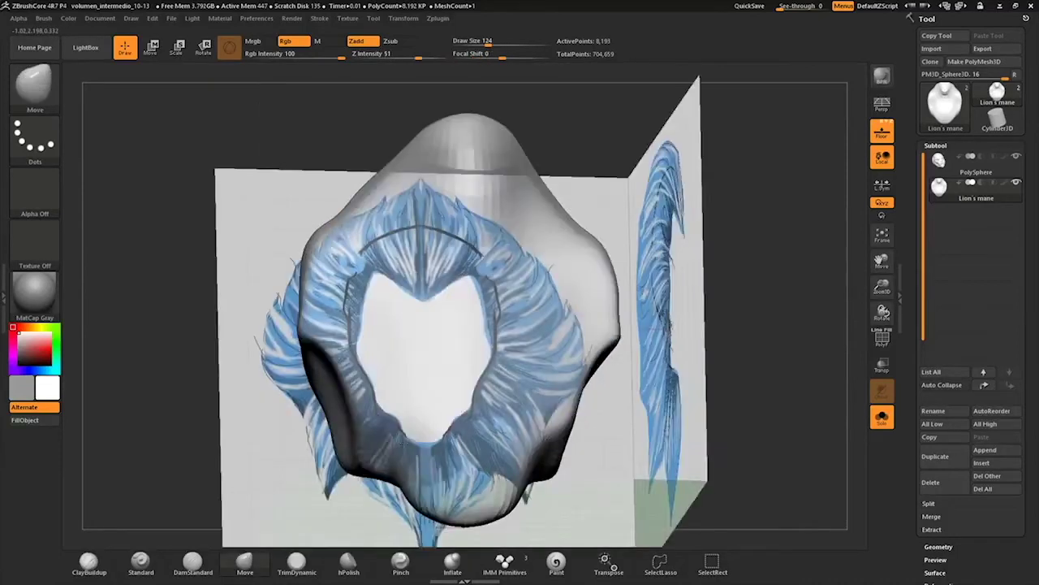
{"action": "mouse_move", "coordinate": [308, 479]}
{"action": "left_mouse_down", "text": "shift"}
{"action": "mouse_move", "coordinate": [397, 449]}
{"action": "mouse_move", "coordinate": [410, 466]}
{"action": "mouse_move", "coordinate": [440, 457]}
{"action": "mouse_move", "coordinate": [412, 449]}
{"action": "left_mouse_up", "text": "shift"}
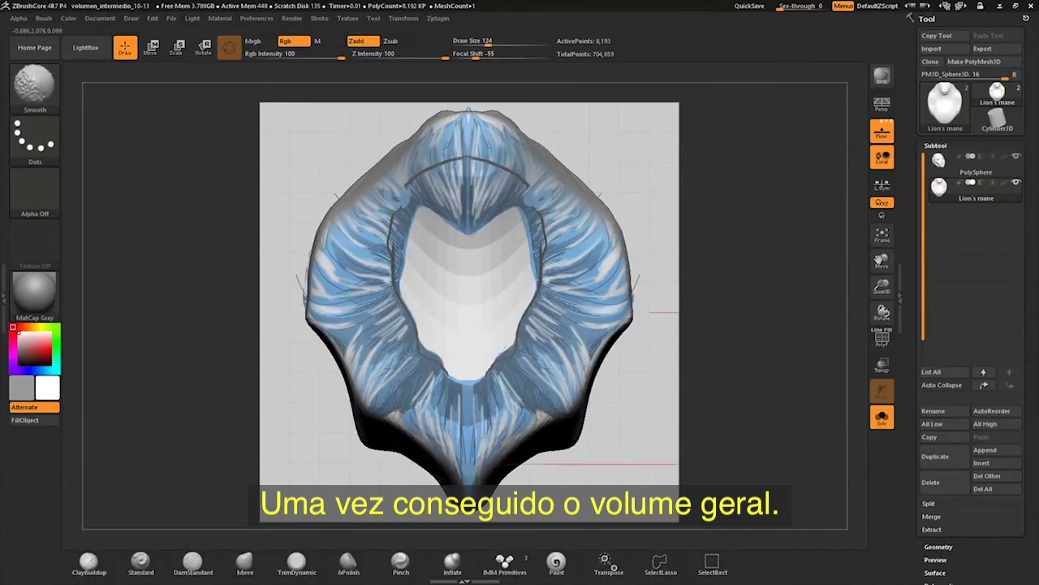
{"action": "left_click_drag", "start_coordinate": [731, 292], "coordinate": [763, 282]}
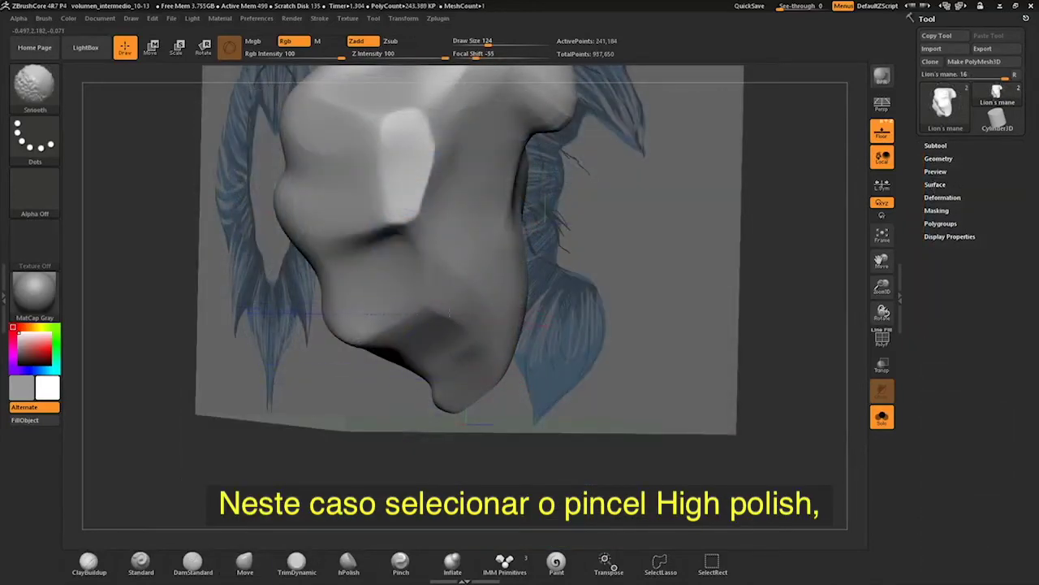
Step: Polish the mane into flatter planes with the hPolish brush, Shift-smoothing where needed
{"action": "left_click", "coordinate": [348, 561]}
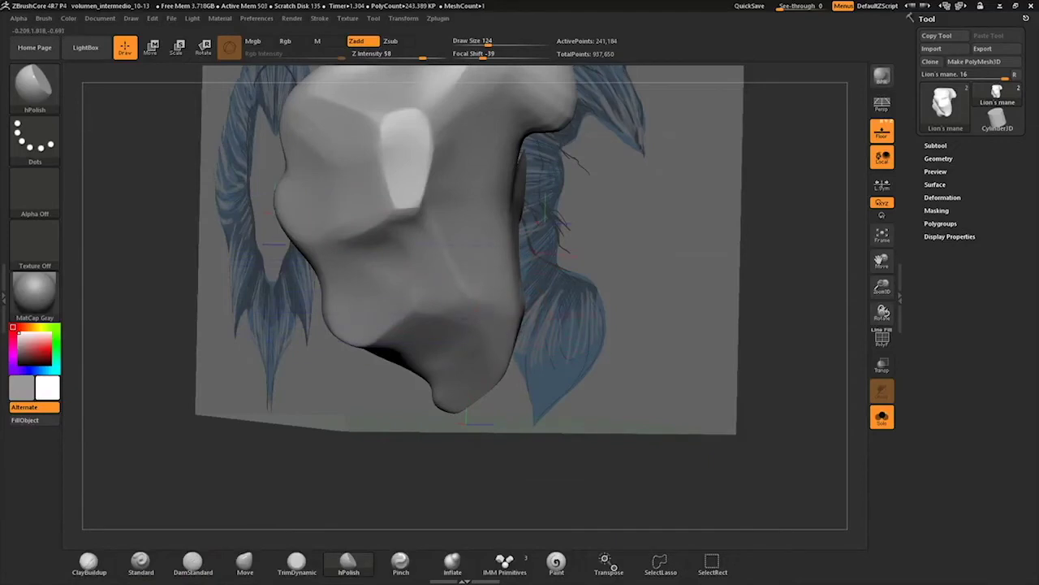
{"action": "key", "text": "shift"}
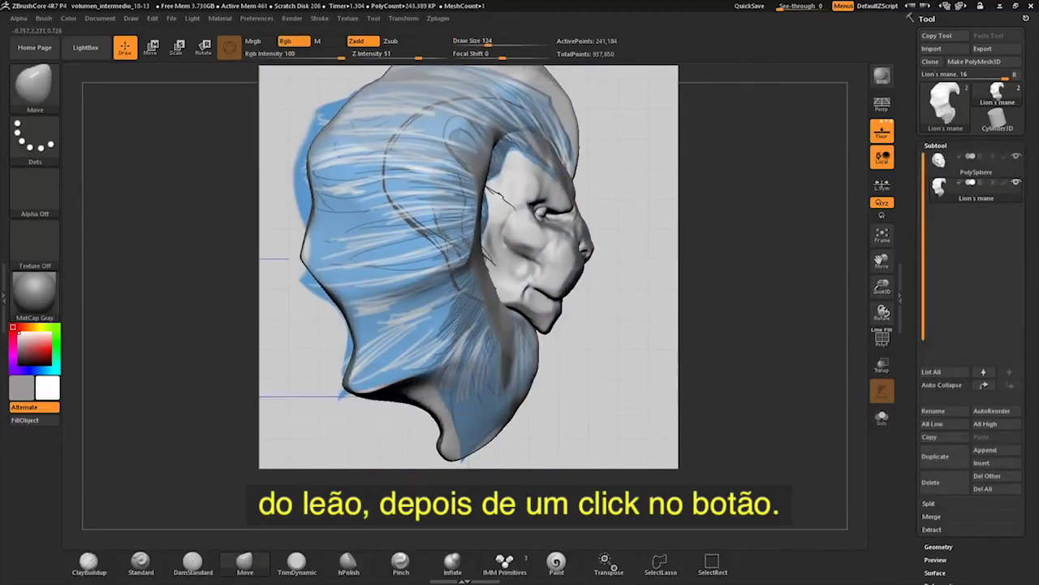
Step: Toggle Solo off to show the head with the mane, raise Draw Size to 108, and orbit to three-quarter front
{"action": "left_click", "coordinate": [882, 416]}
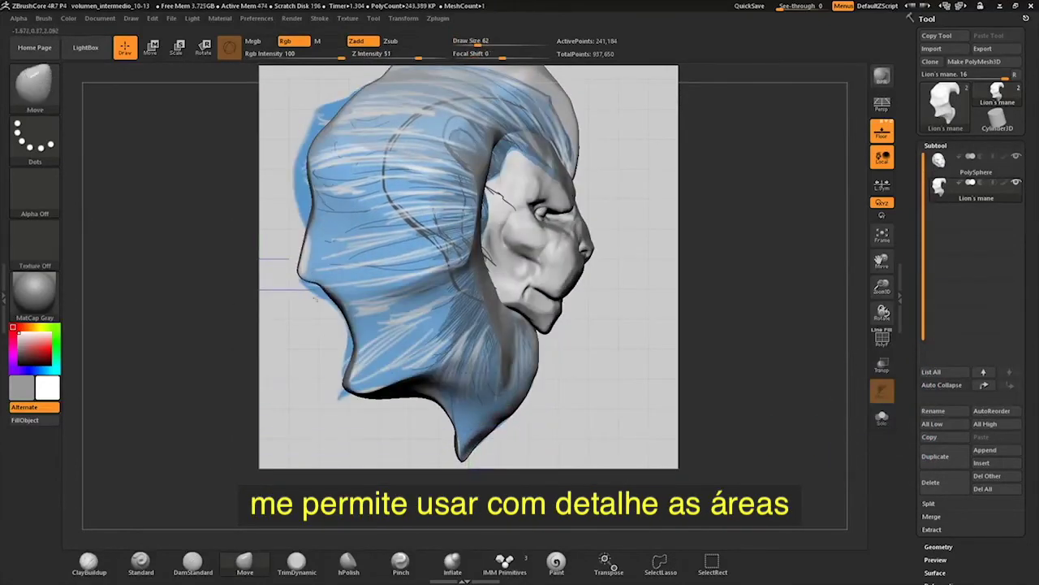
{"action": "left_click_drag", "start_coordinate": [478, 41], "coordinate": [487, 40]}
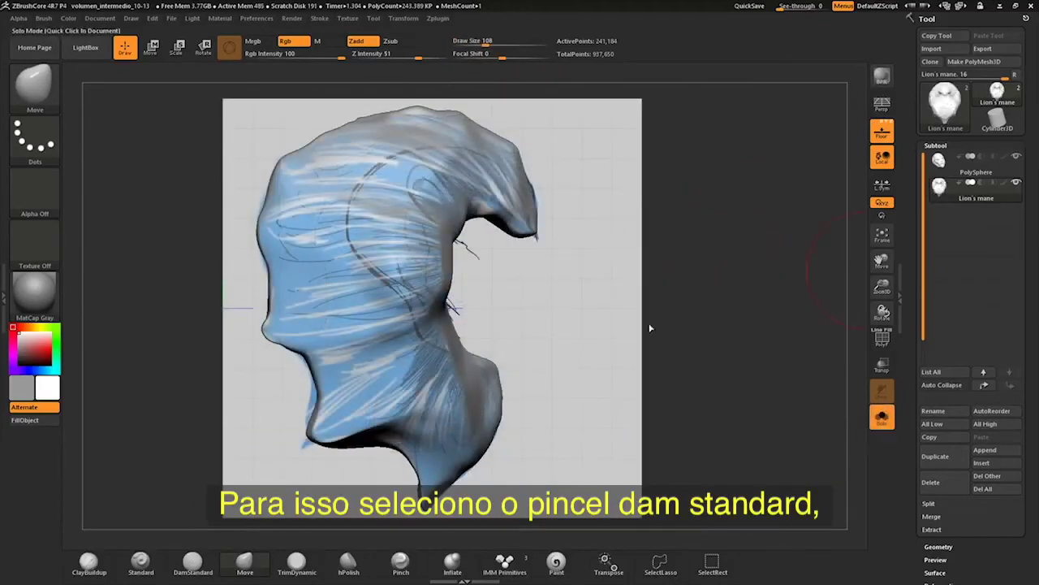
{"action": "left_click_drag", "start_coordinate": [688, 243], "coordinate": [612, 368]}
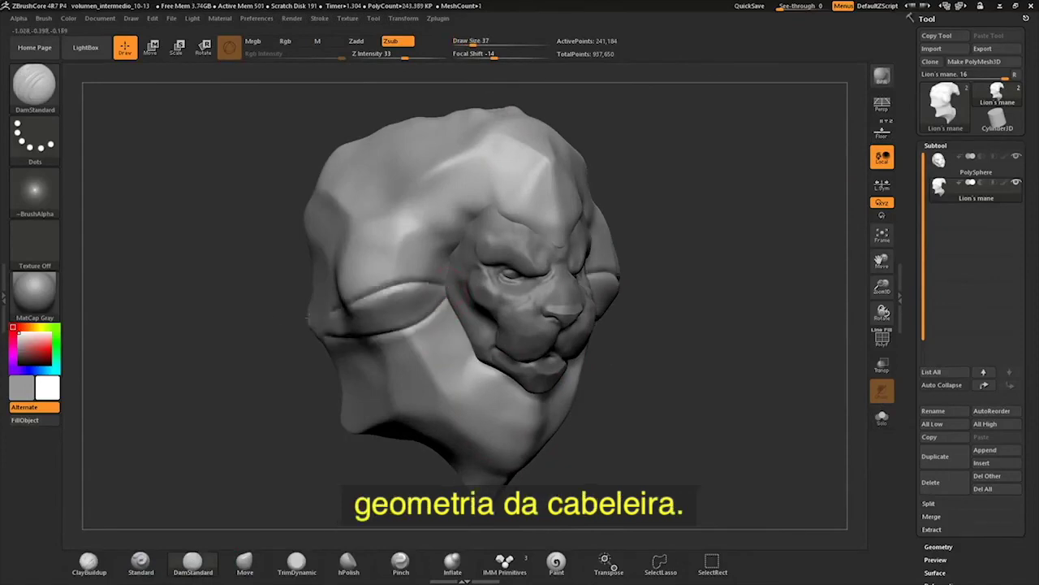
Step: Smooth out the folds along the lower cheek and jaw from a side-on view
{"action": "left_click_drag", "start_coordinate": [317, 315], "coordinate": [445, 276]}
{"action": "key", "text": "shift"}
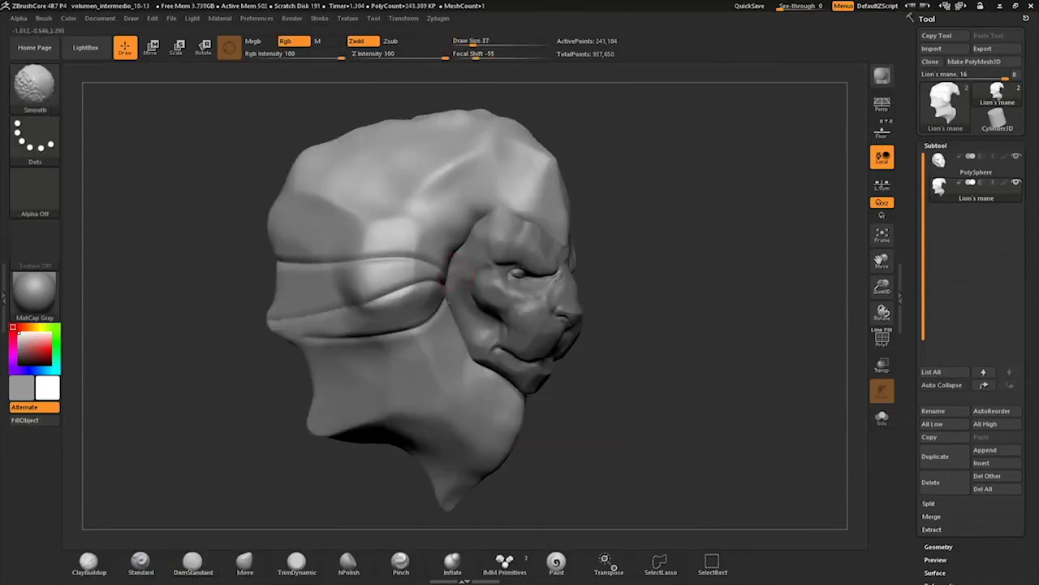
{"action": "left_click_drag", "start_coordinate": [423, 333], "coordinate": [307, 406], "text": "shift"}
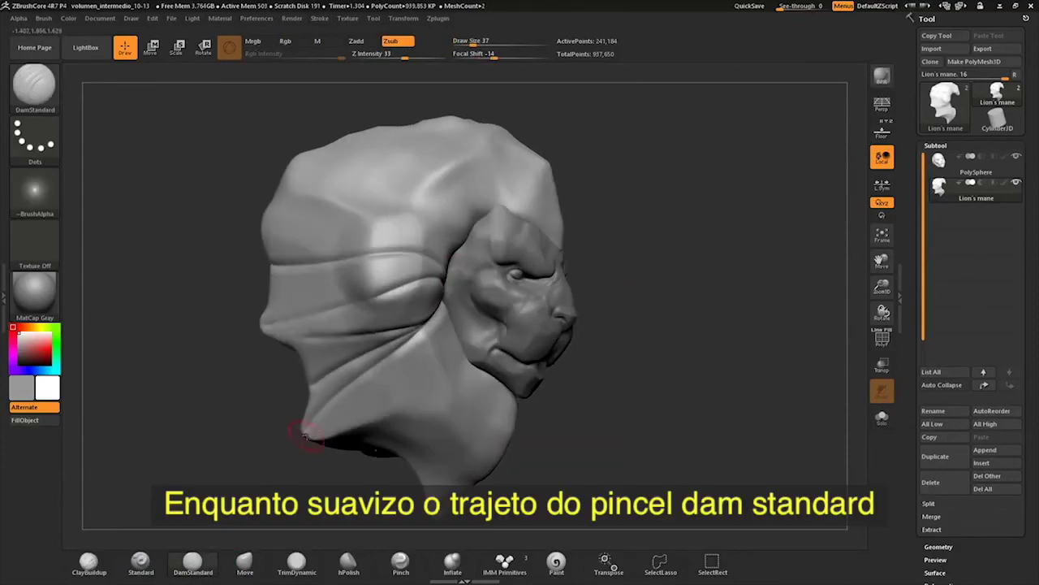
Step: Carve a thin strand groove into the chest mane and review it from front and three-quarter views
{"action": "left_click_drag", "start_coordinate": [649, 390], "coordinate": [742, 359]}
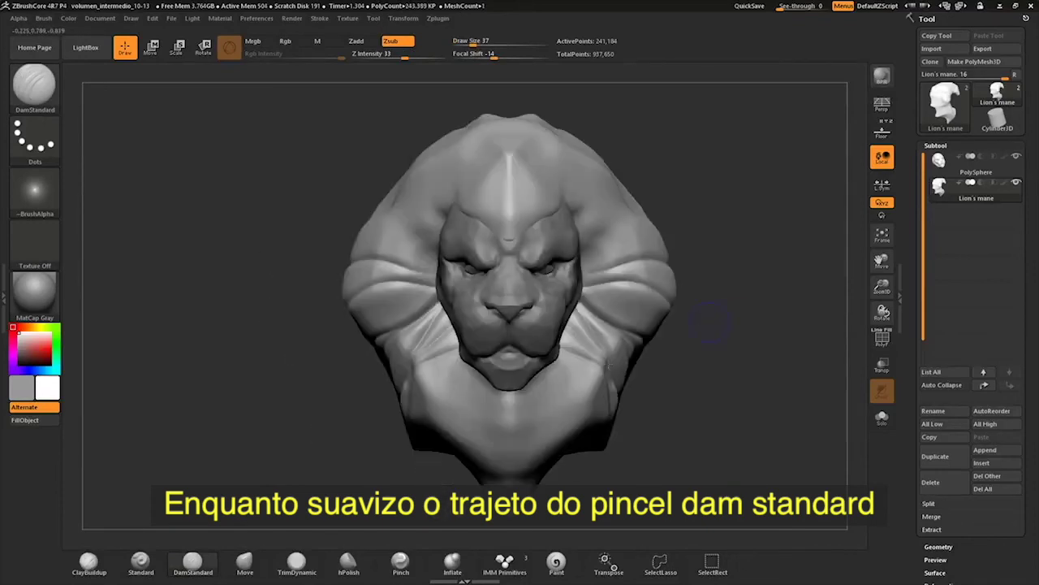
{"action": "left_click_drag", "start_coordinate": [479, 364], "coordinate": [462, 386]}
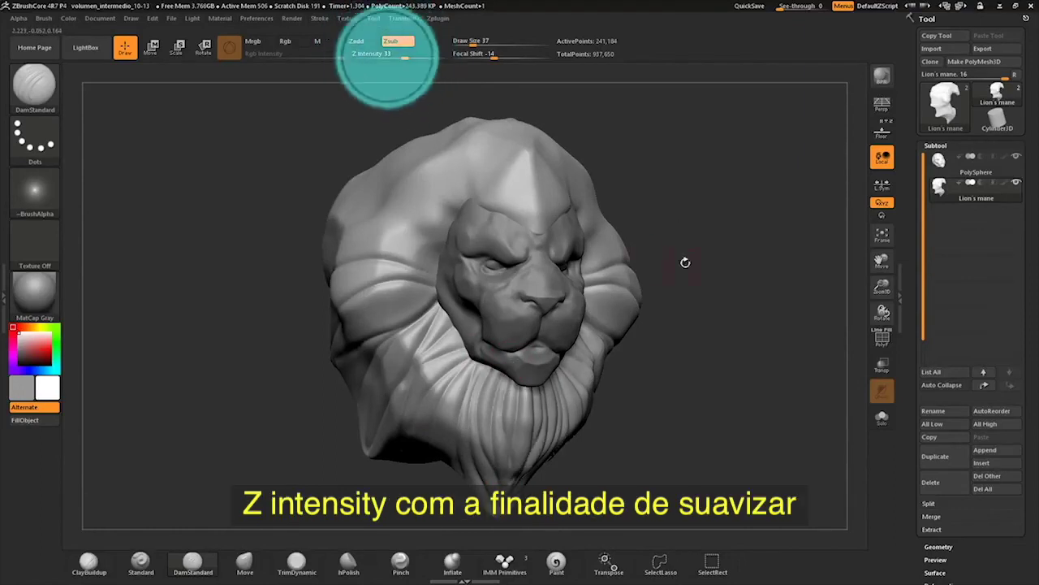
{"action": "mouse_move", "coordinate": [685, 262]}
{"action": "left_mouse_down"}
{"action": "mouse_move", "coordinate": [343, 178]}
{"action": "mouse_move", "coordinate": [439, 178]}
{"action": "left_mouse_up"}
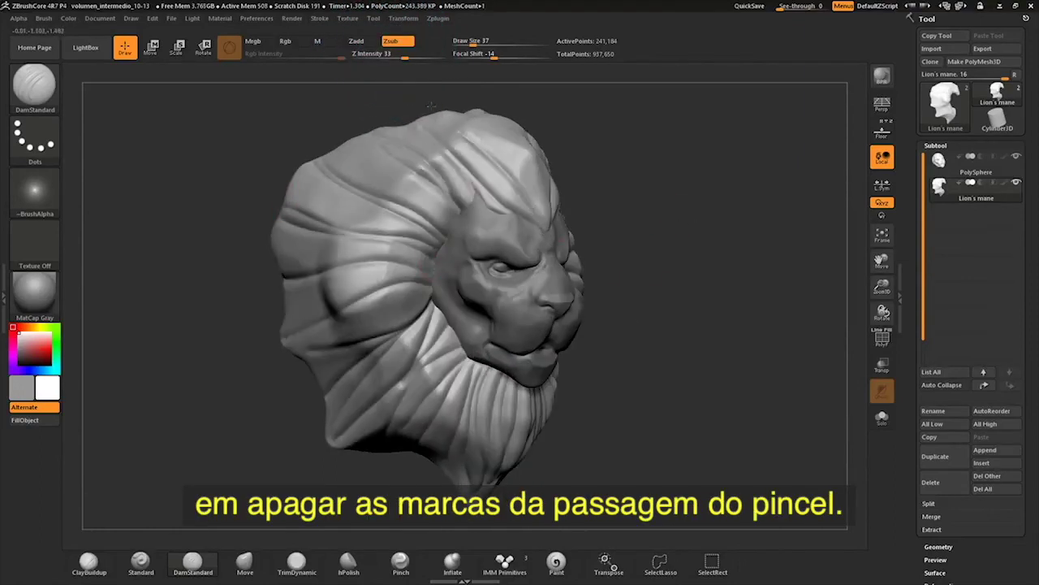
{"action": "mouse_move", "coordinate": [731, 257]}
{"action": "left_mouse_down"}
{"action": "mouse_move", "coordinate": [780, 195]}
{"action": "mouse_move", "coordinate": [333, 324]}
{"action": "left_mouse_up"}
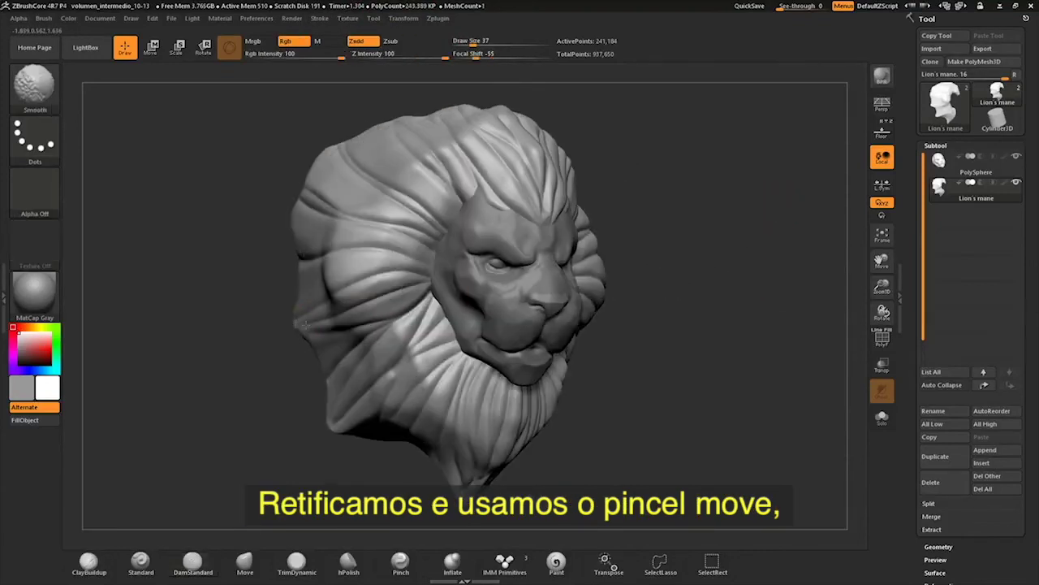
Step: Switch to the Move brush with B, M, V and check the mane from front and right profile
{"action": "left_click_drag", "start_coordinate": [704, 285], "coordinate": [568, 284], "text": "shift"}
{"action": "key", "text": "b"}
{"action": "key", "text": "m"}
{"action": "key", "text": "v"}
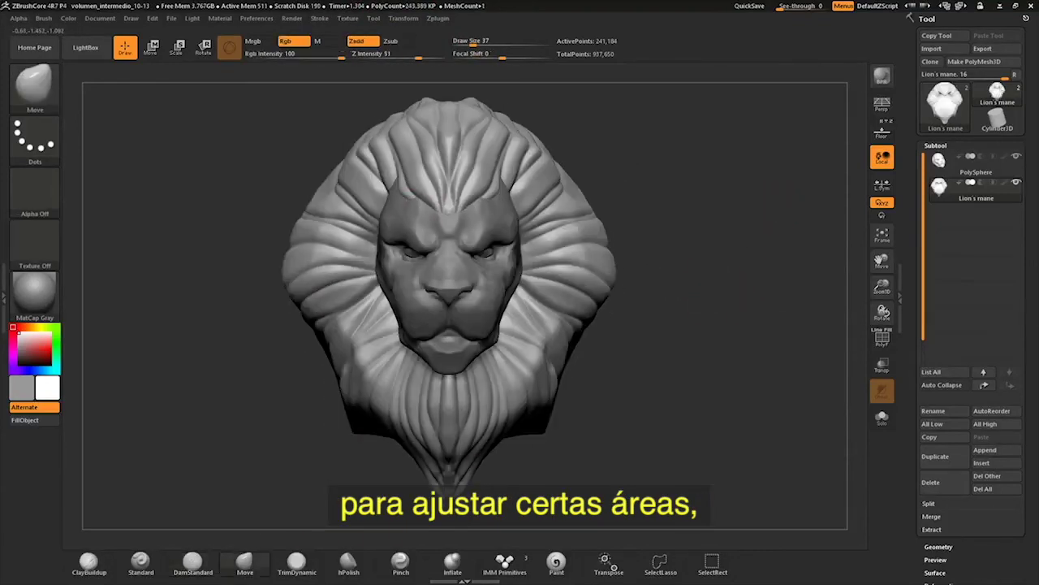
{"action": "left_click_drag", "start_coordinate": [695, 205], "coordinate": [433, 206]}
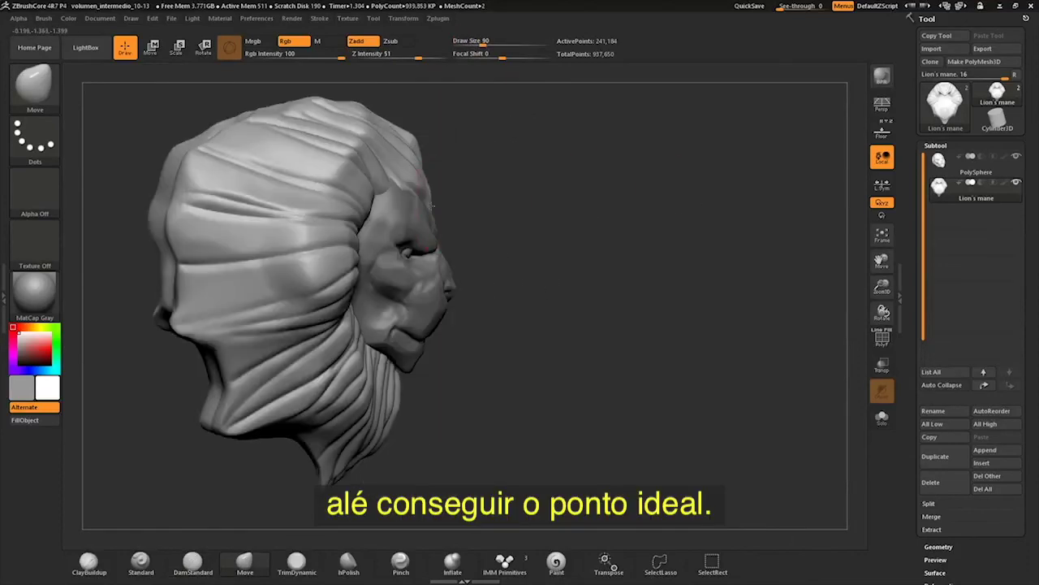